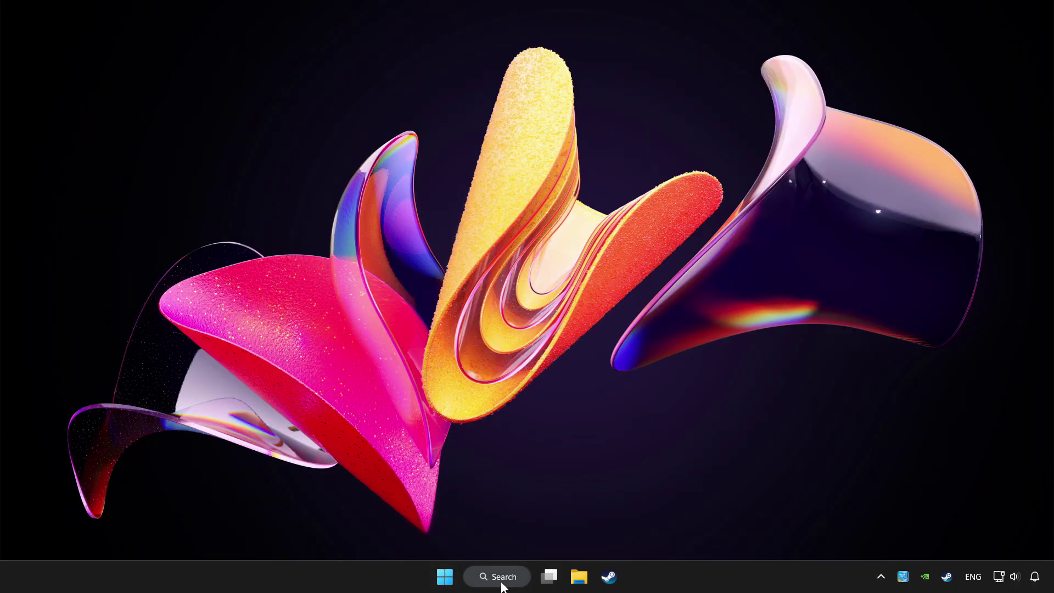
- Search Windows for 'device manager' so it appears as the best match
click(502, 576)
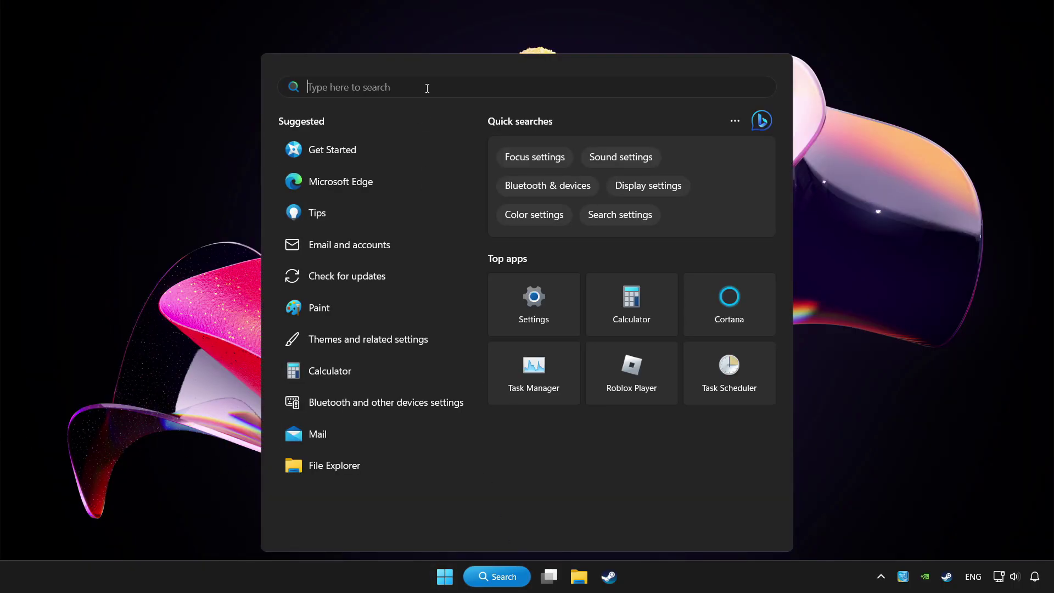
text(device manager)
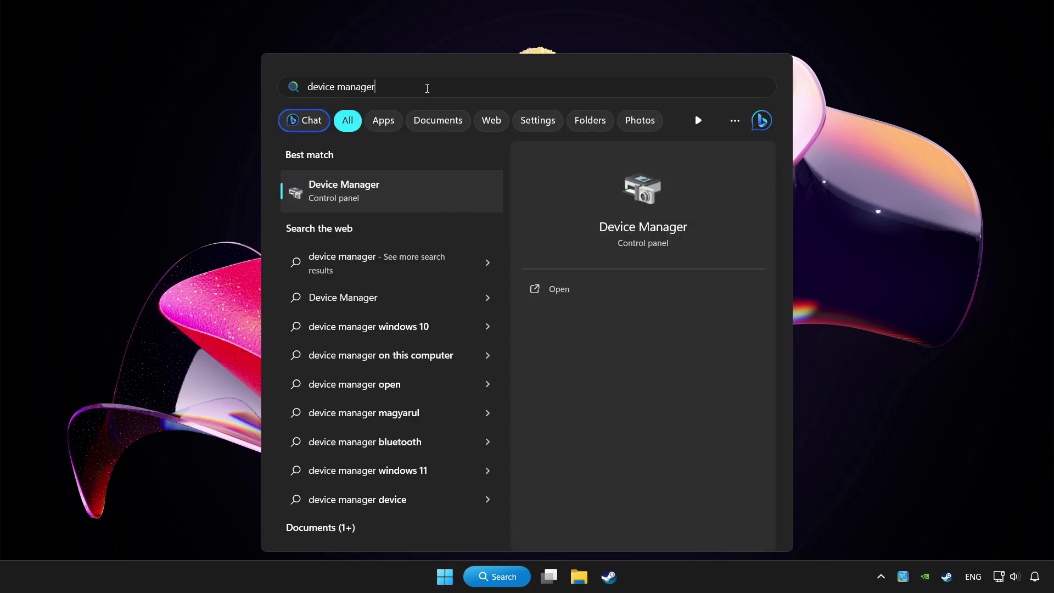
- Launch Device Manager and select Xbox 360 Controller for Windows under Xbox 360 Peripherals
click(435, 195)
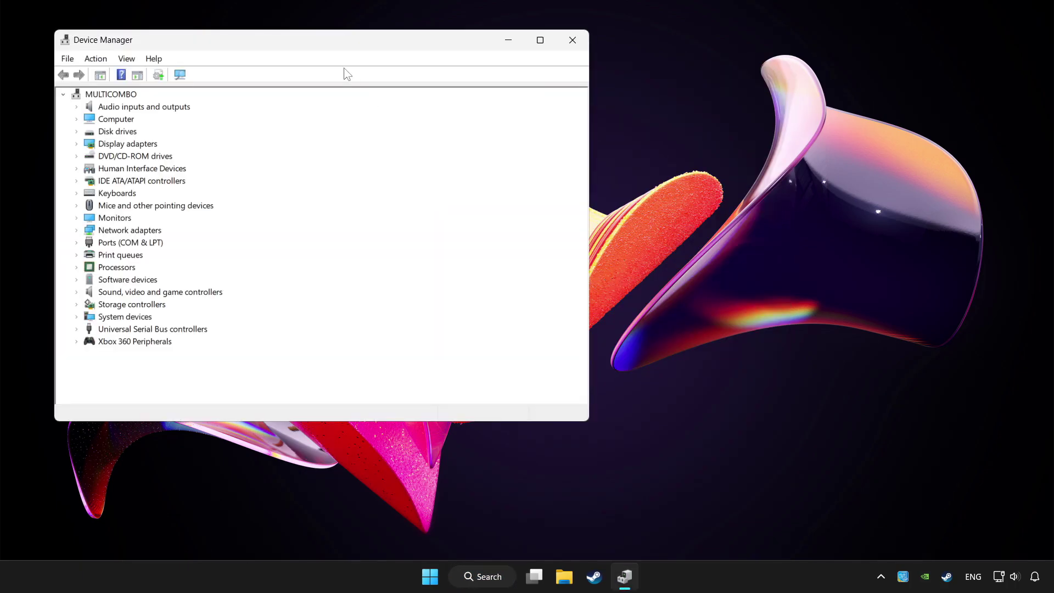
drag(311, 38, 495, 97)
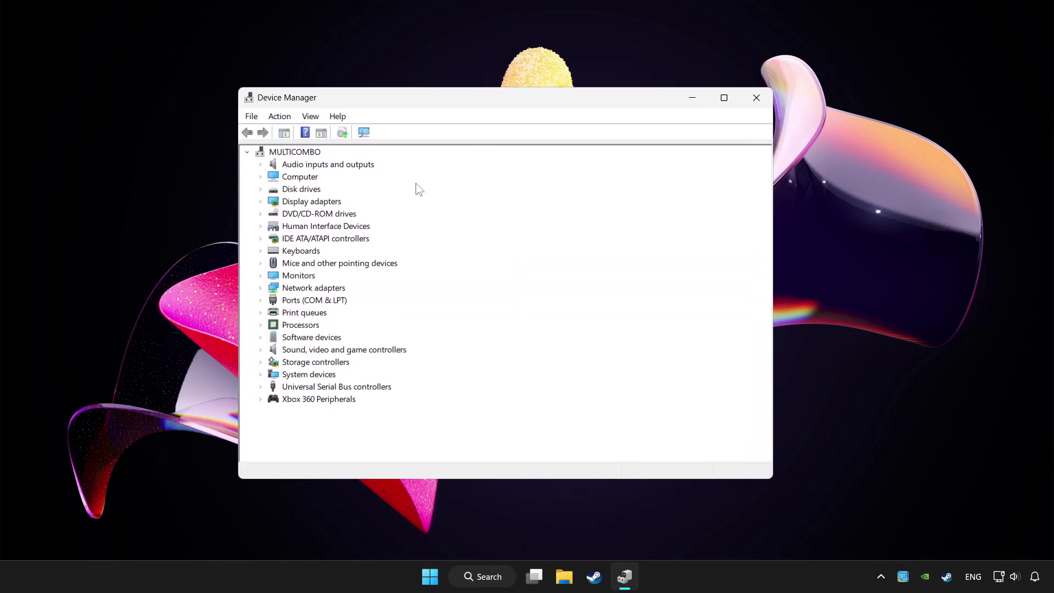
click(304, 402)
click(260, 401)
click(305, 414)
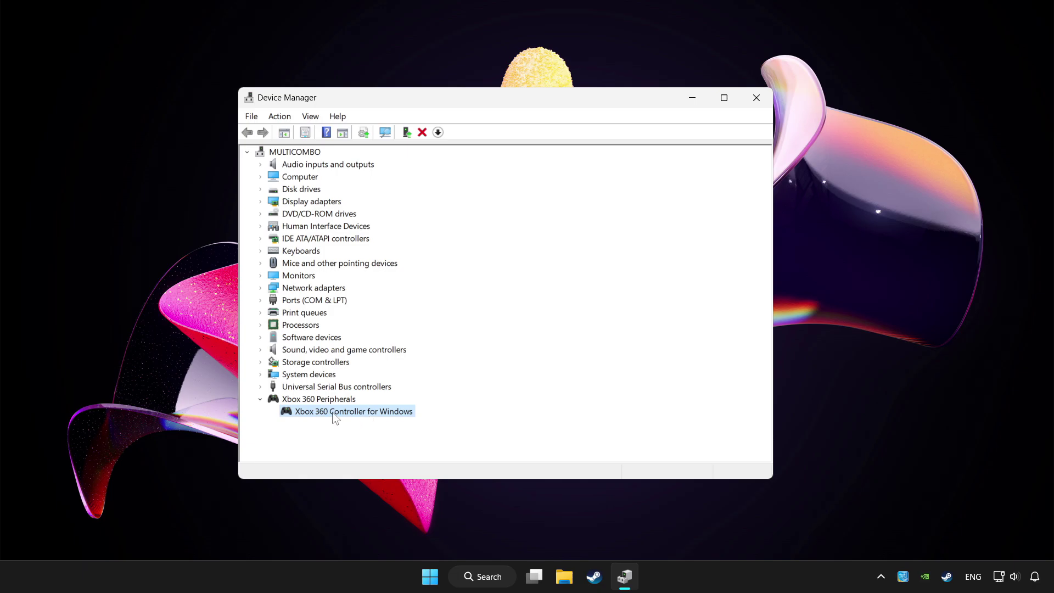
- Update the controller's driver with an automatic search, confirming the best driver is installed
right_click(348, 417)
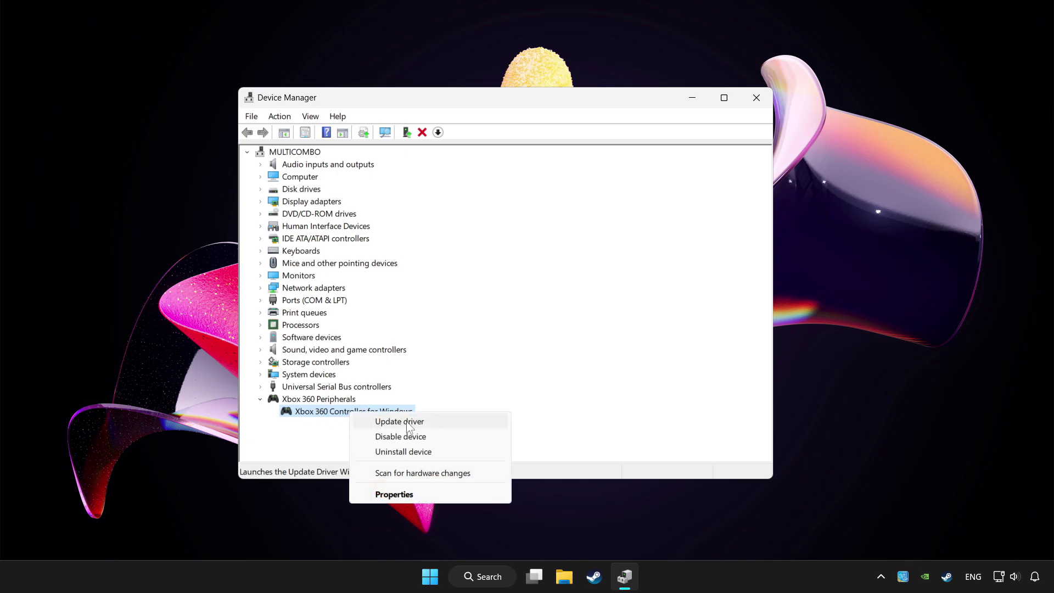
click(440, 423)
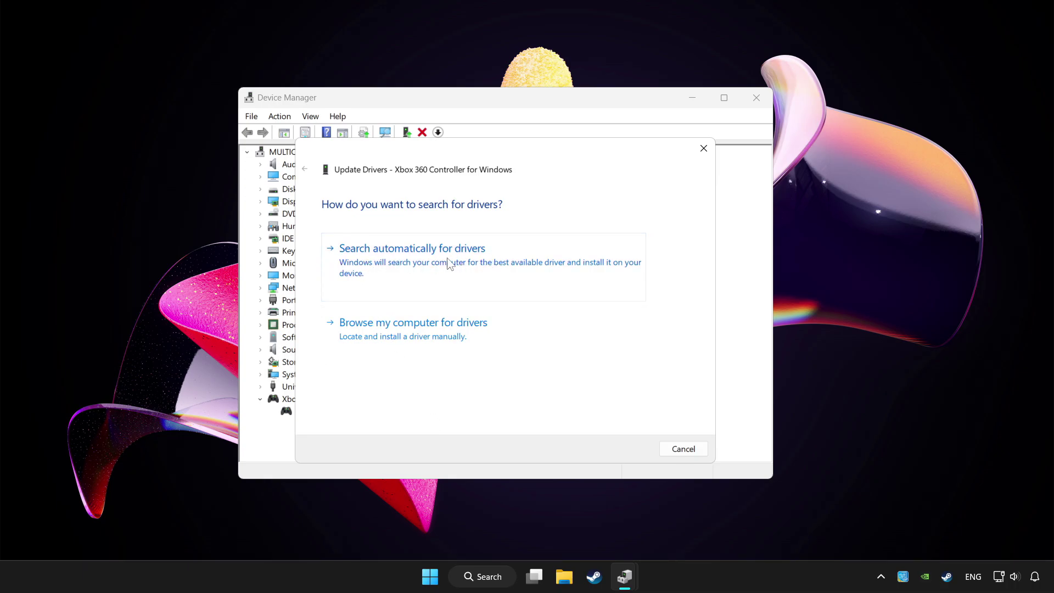
click(449, 264)
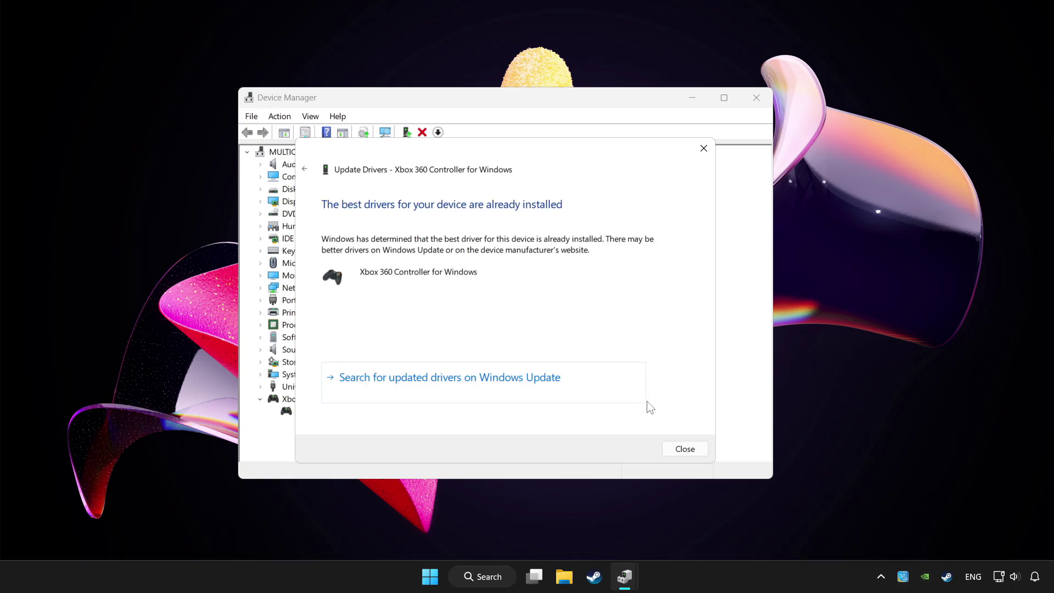
- Disable the Xbox 360 Controller for Windows and decline the restart prompt
click(685, 449)
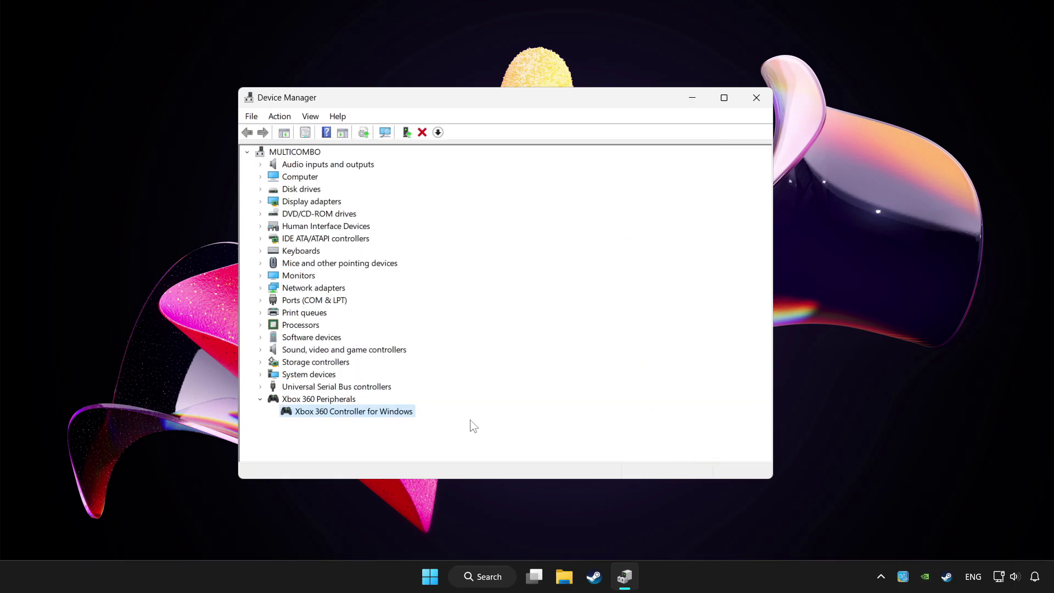
right_click(341, 416)
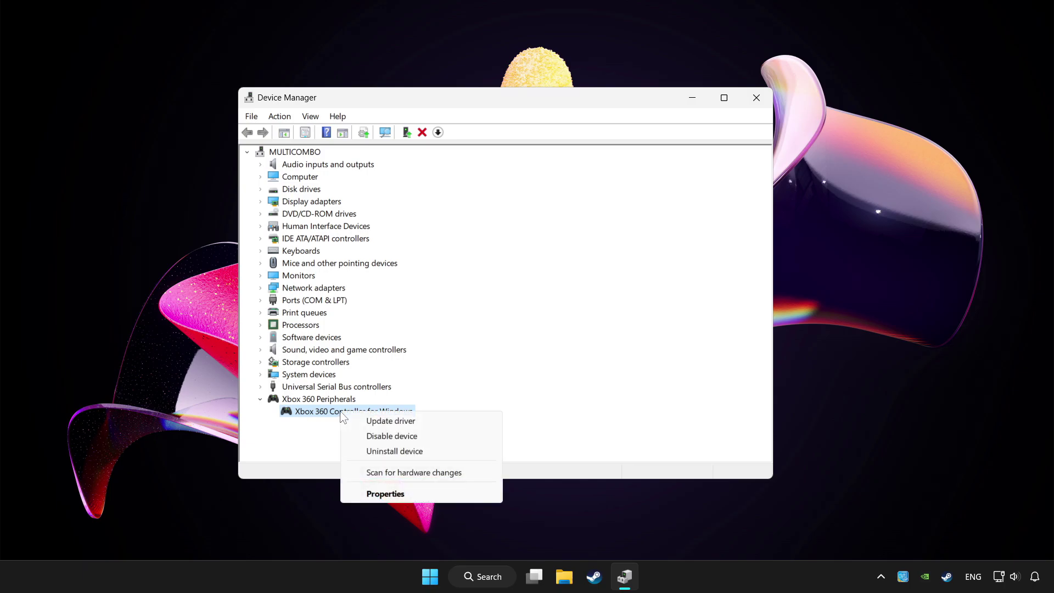
click(396, 443)
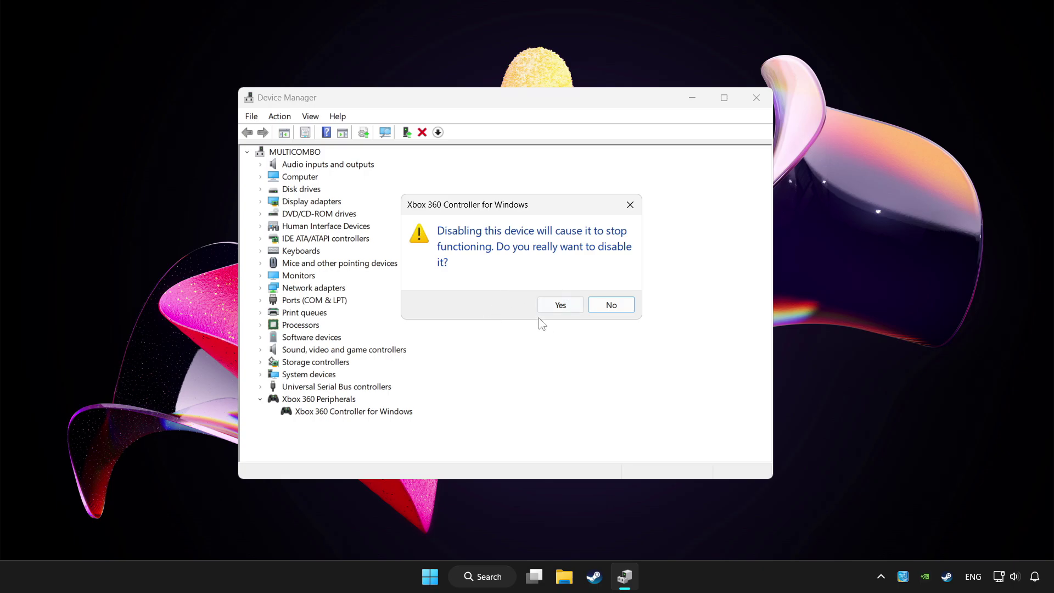
click(550, 307)
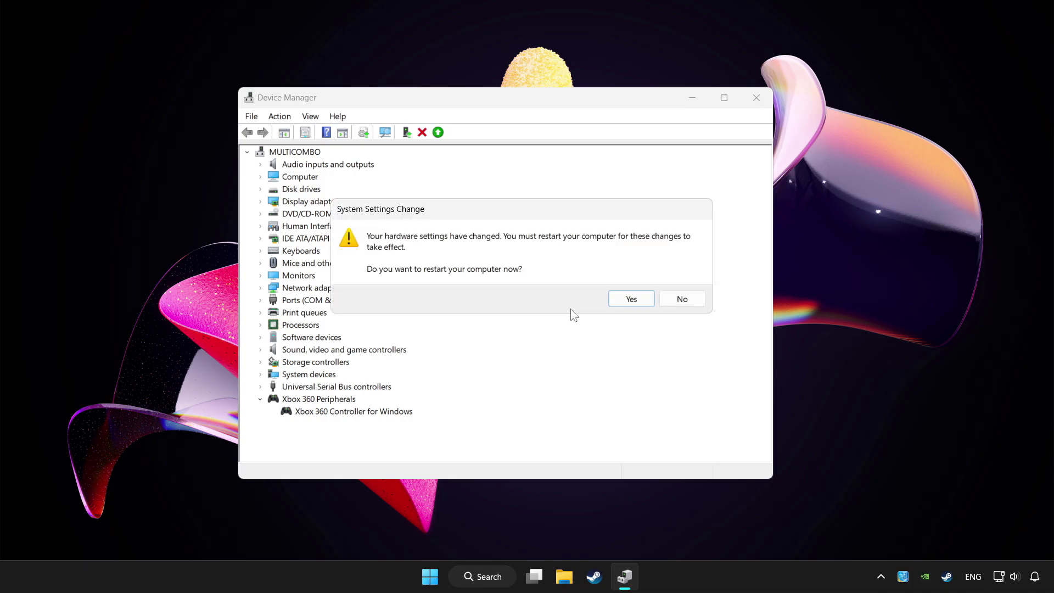
click(639, 299)
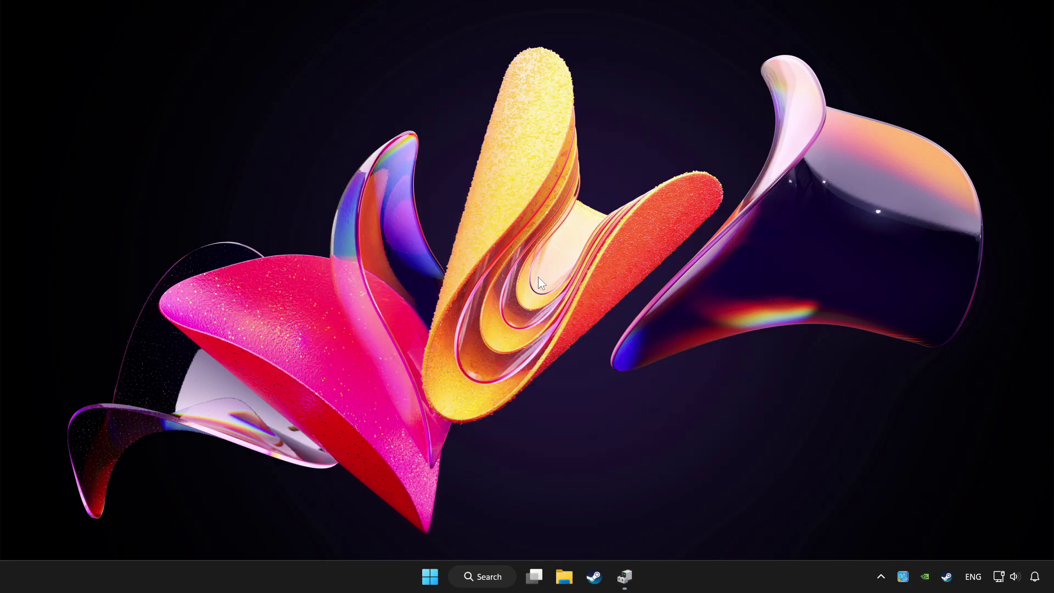
- Return to Device Manager and re-enable the Xbox 360 Controller for Windows
click(624, 576)
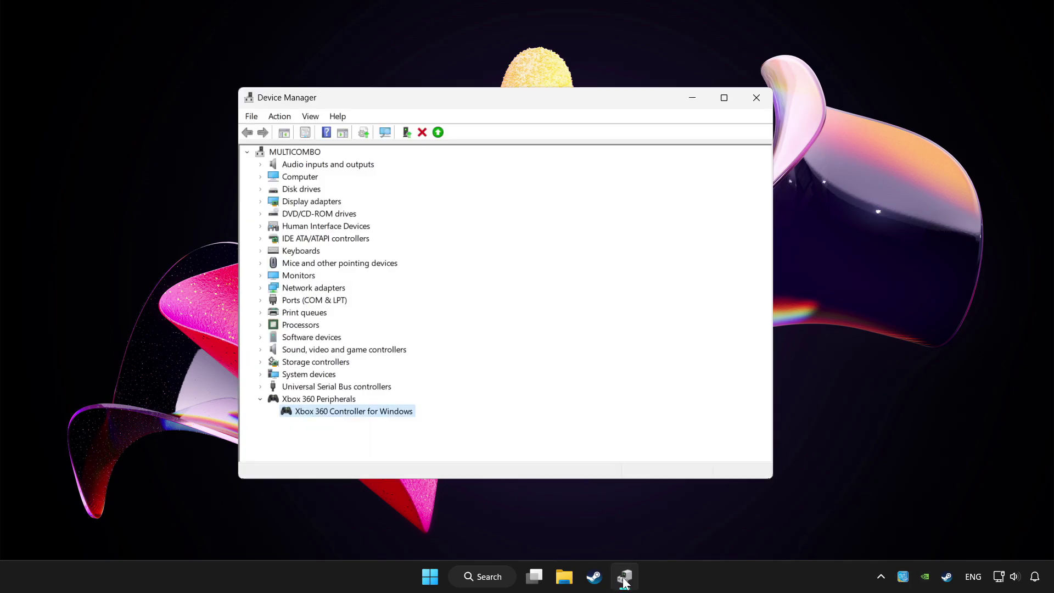
right_click(360, 415)
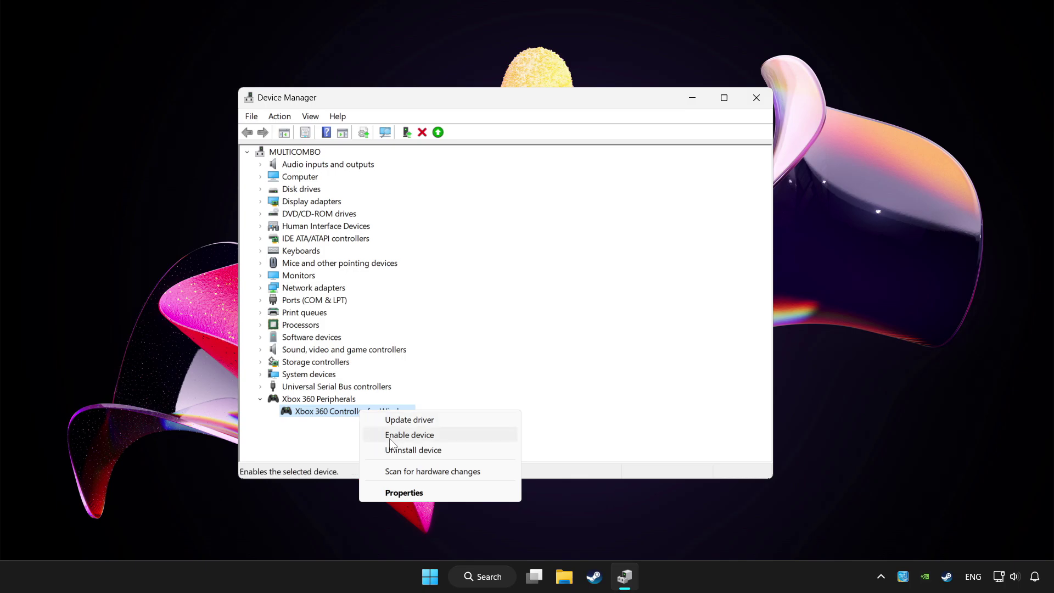
click(436, 435)
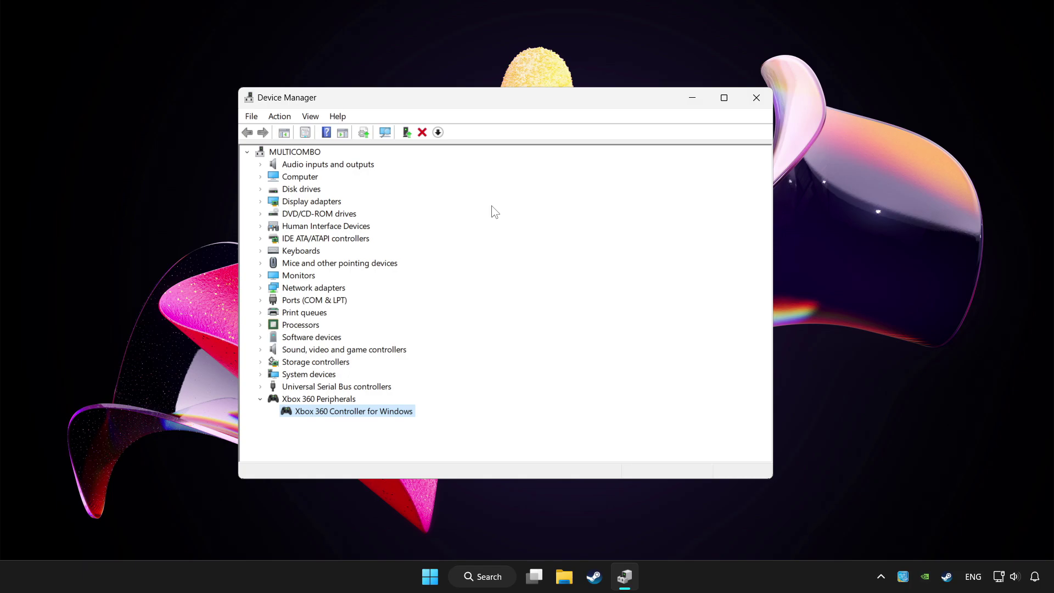
- Close Device Manager and bring up Game Controllers via a search for 'controller'
click(756, 99)
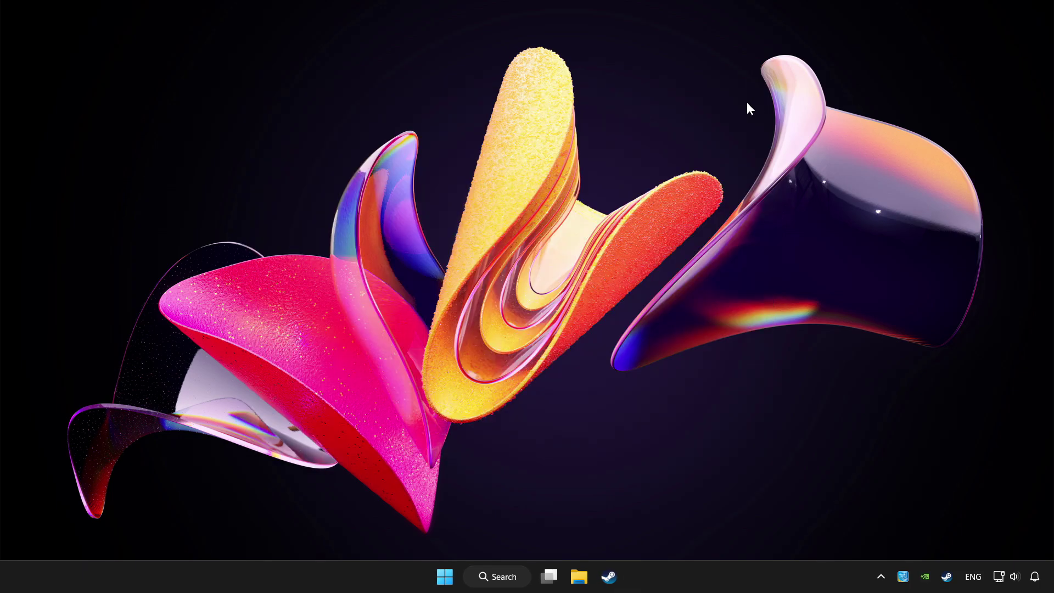
click(504, 576)
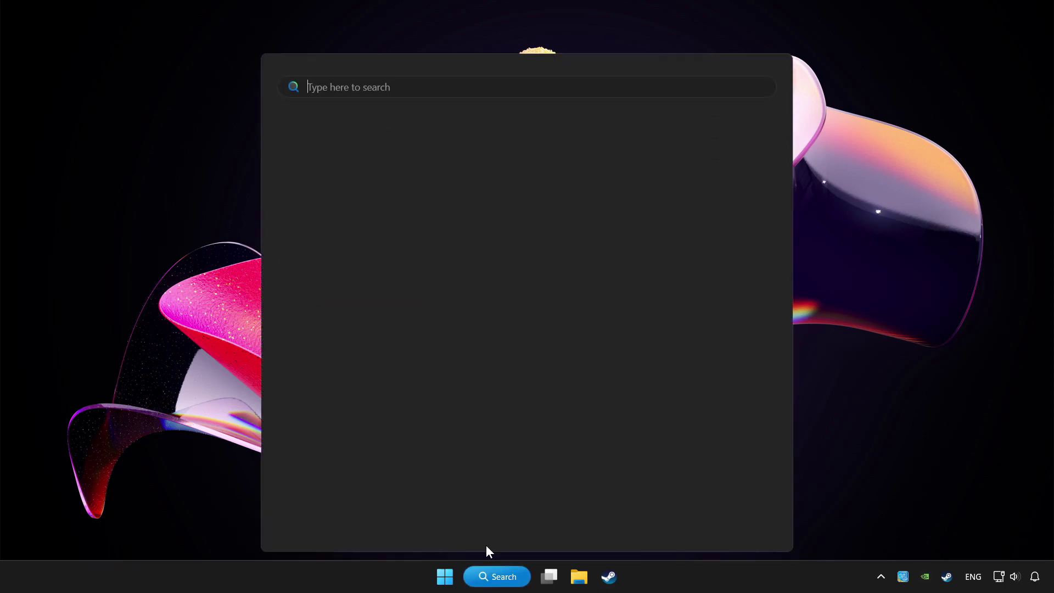
text(controller)
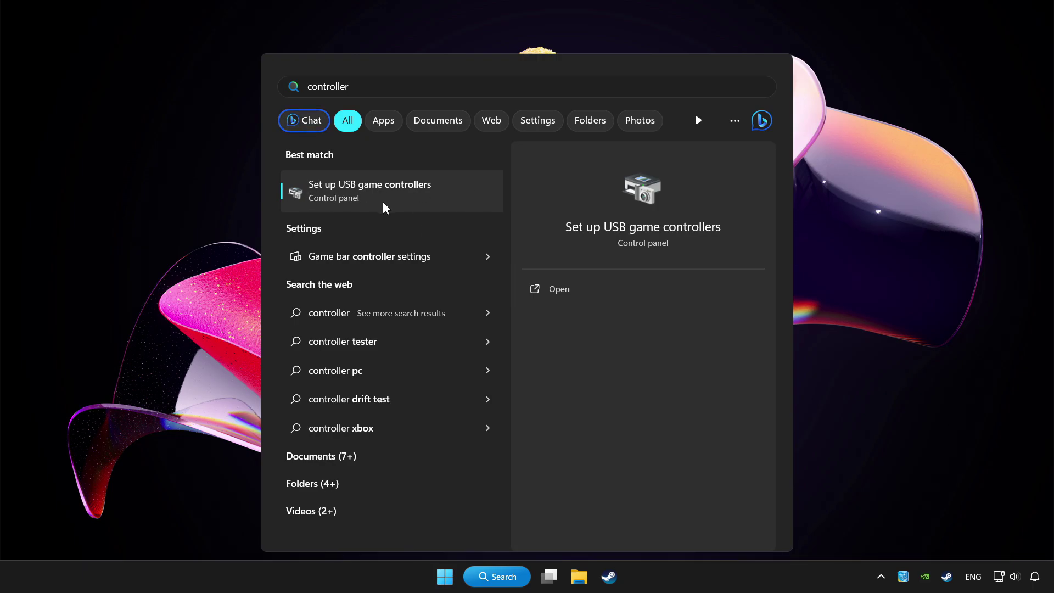
click(426, 200)
drag(204, 42, 557, 173)
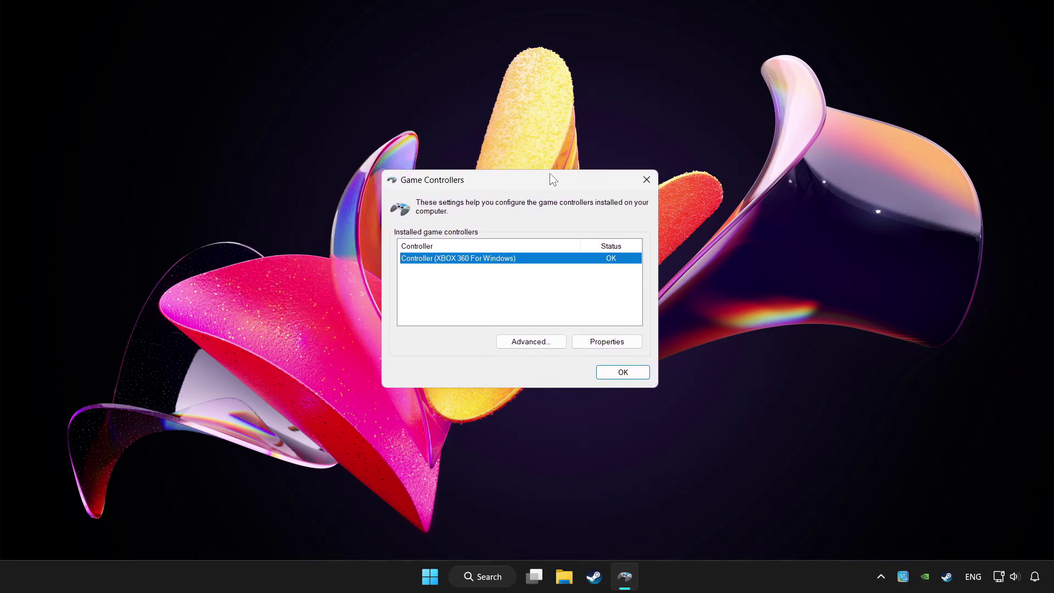
- In the XBOX 360 controller properties, reset calibration to defaults and start the calibration wizard
click(607, 342)
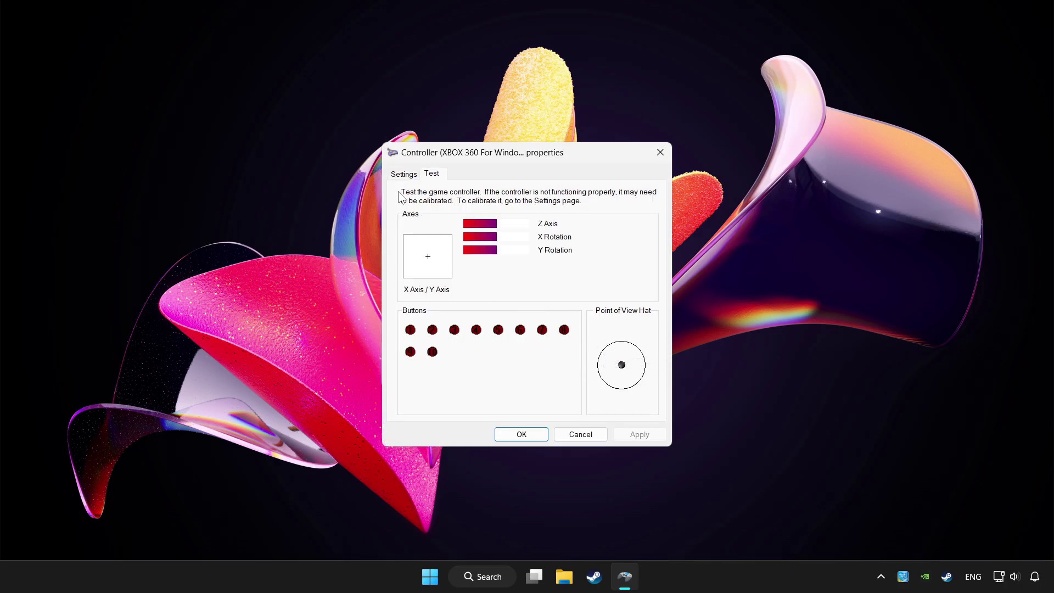
click(404, 175)
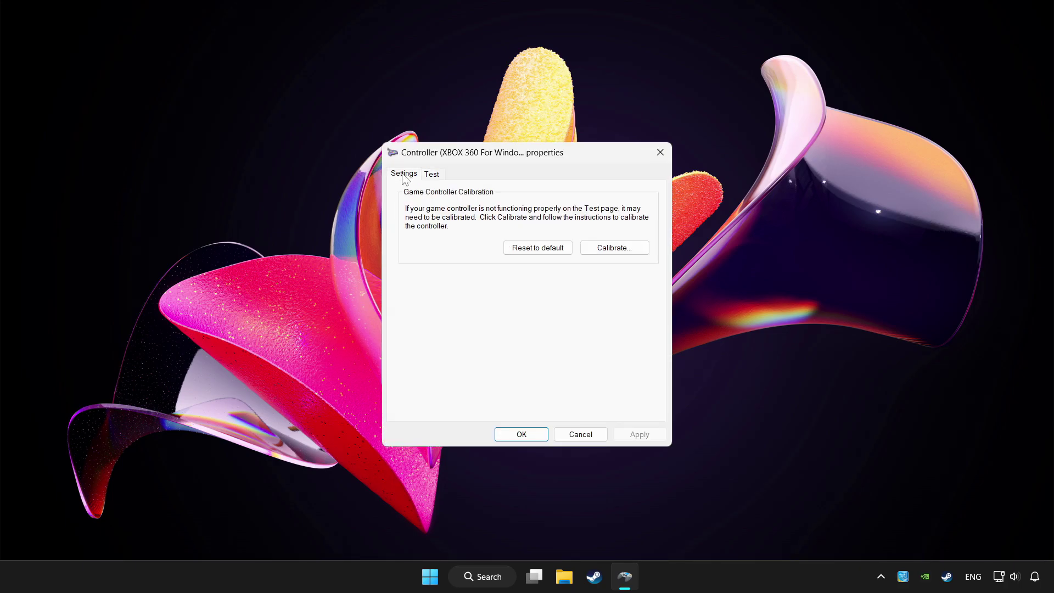
click(534, 251)
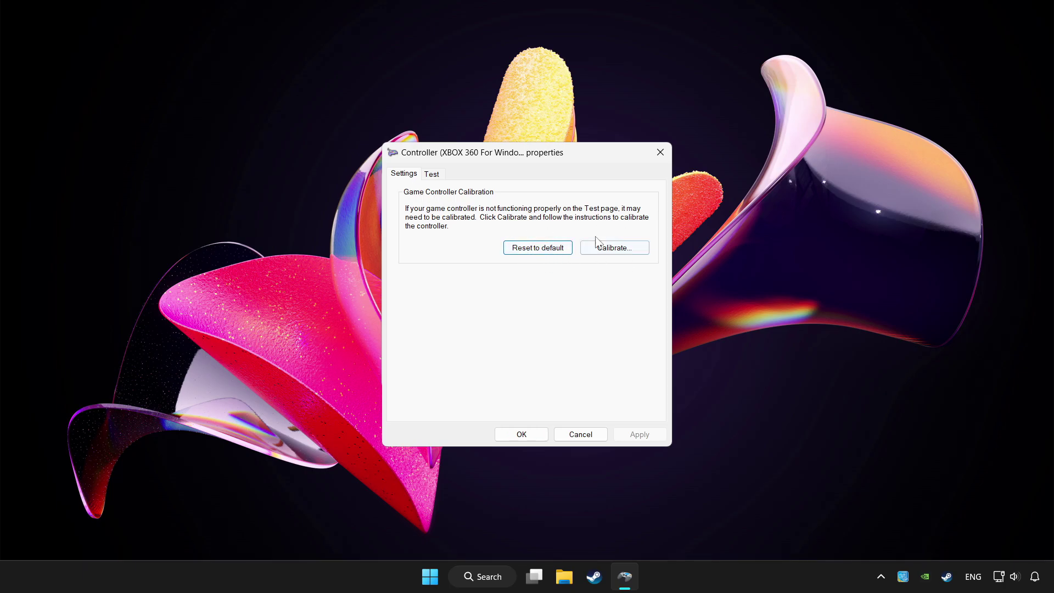
click(626, 249)
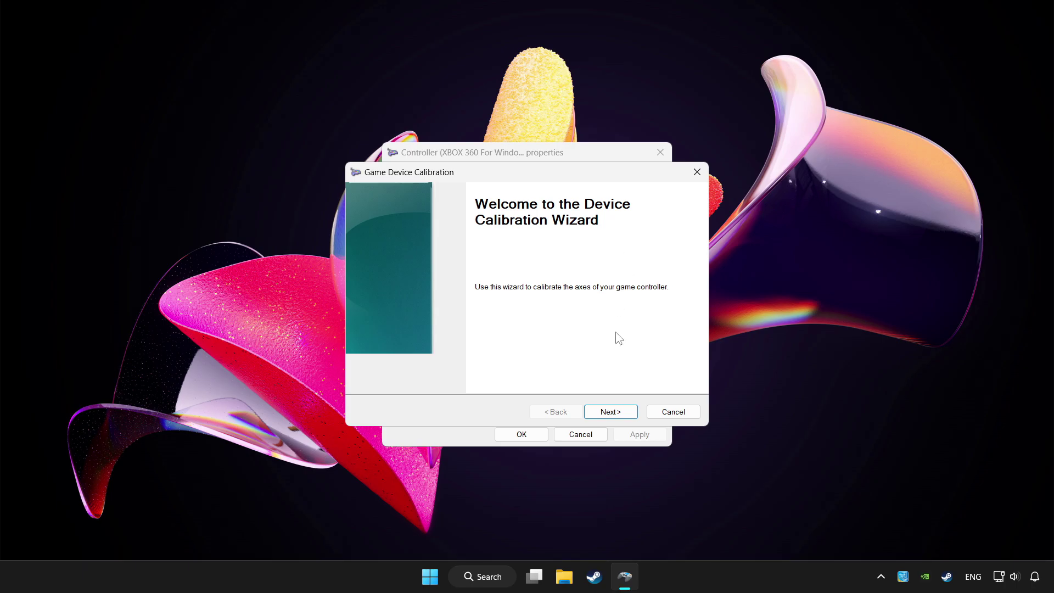
- Calibrate the center point and each axis including Y Rotation, then finish the wizard
click(628, 416)
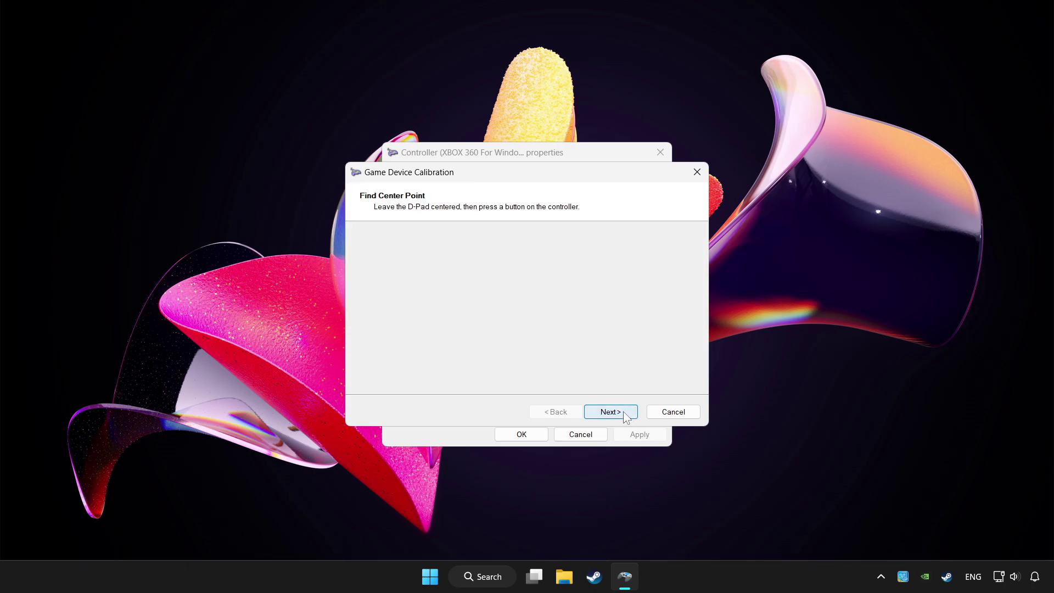
click(625, 416)
click(625, 417)
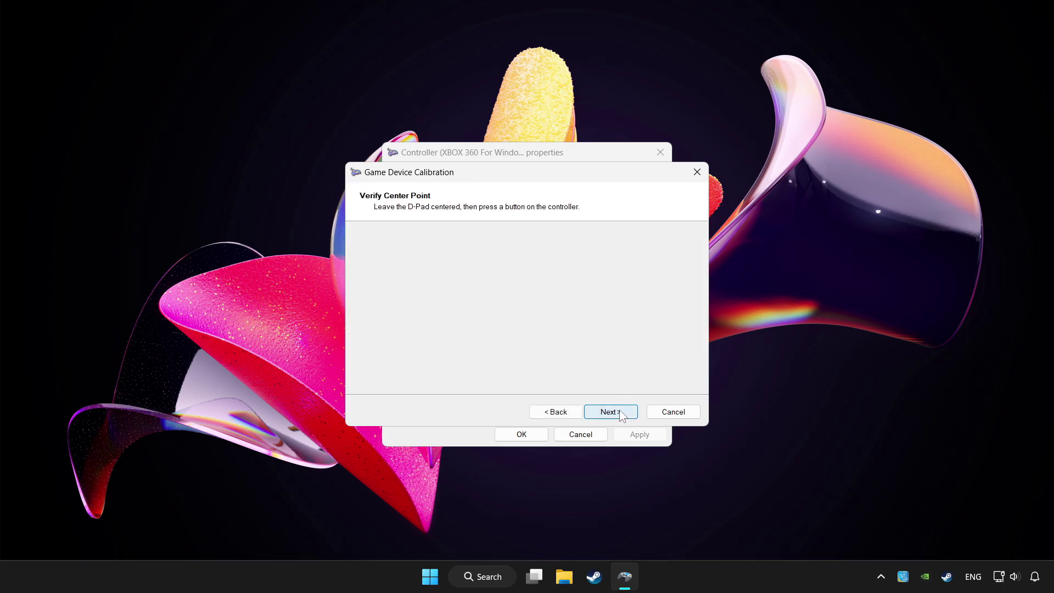
click(621, 416)
click(621, 417)
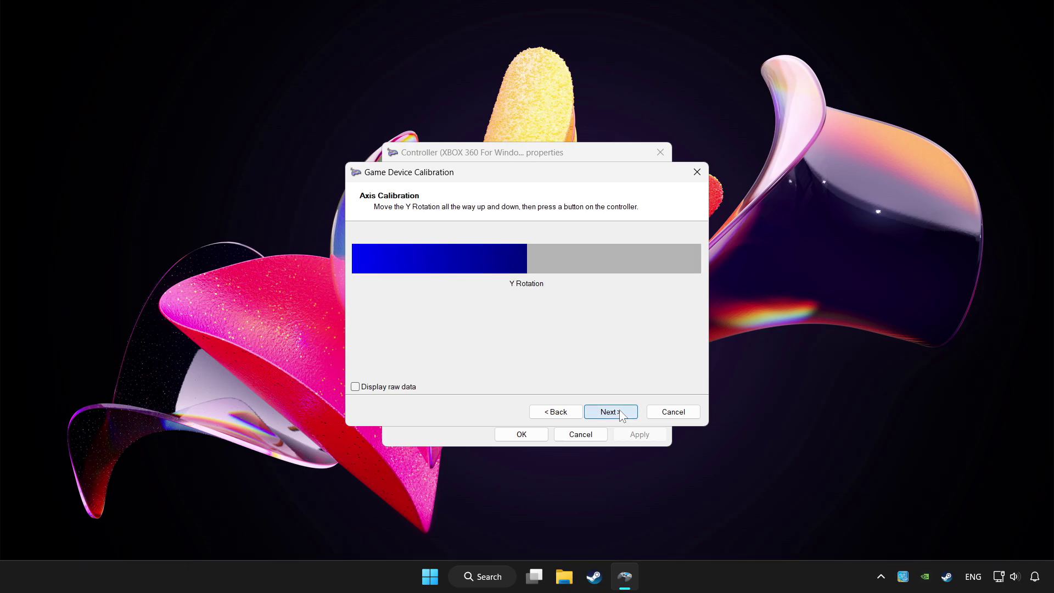
click(621, 415)
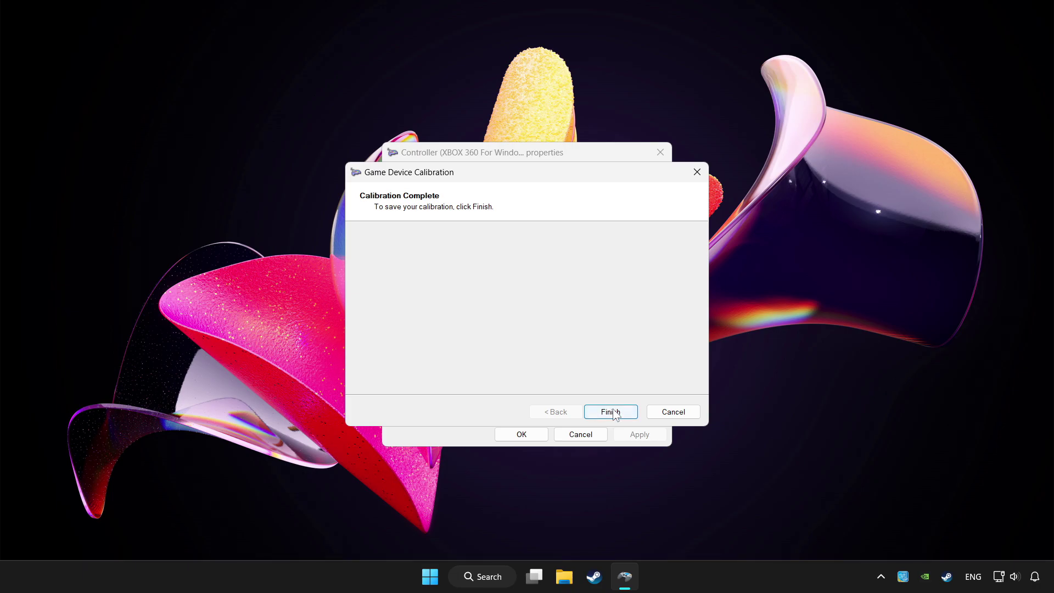
click(614, 413)
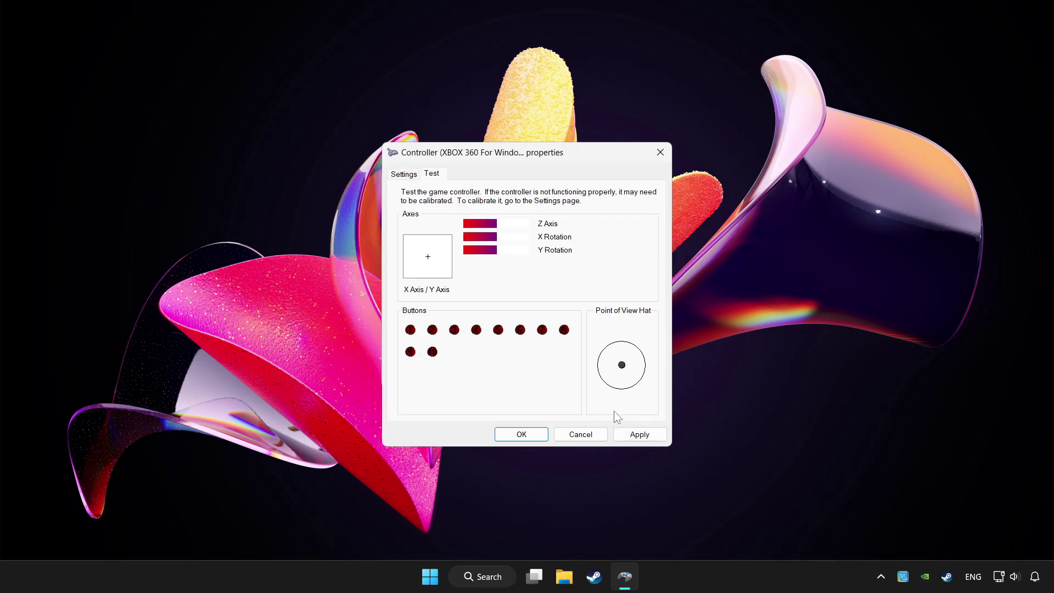
- Apply the calibration and close the controller properties and Game Controllers dialogs
click(639, 434)
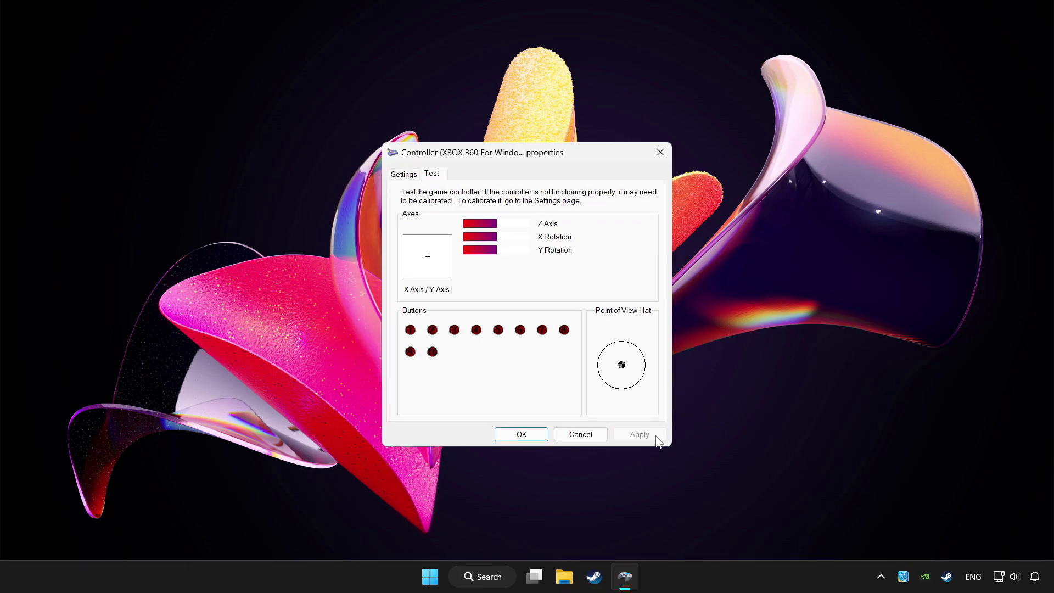
click(517, 435)
click(621, 375)
click(623, 373)
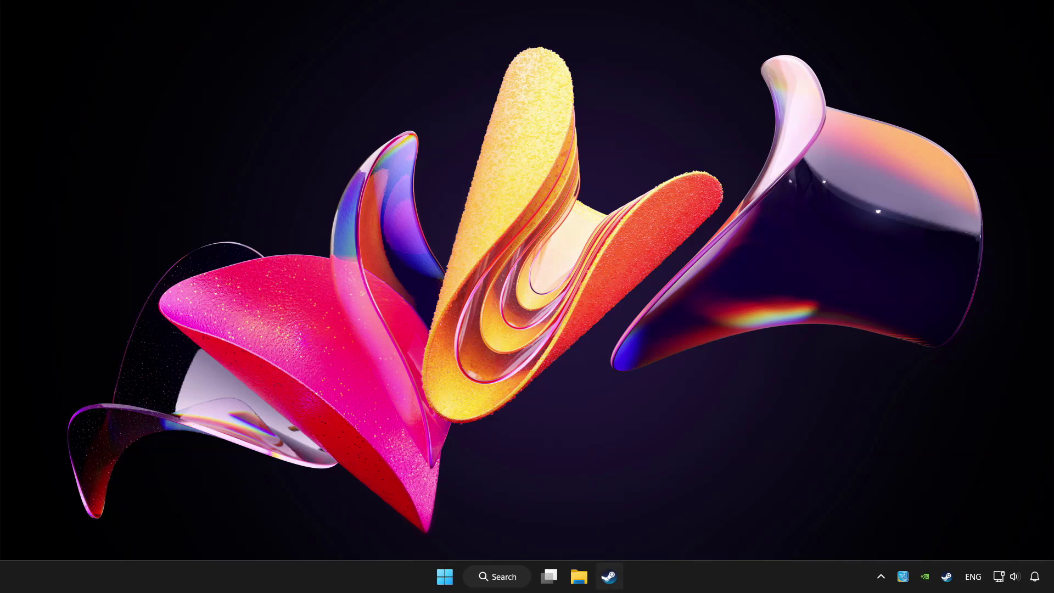
- Launch Steam, dismiss the add-game options and go to the Library for YOUR PROBLEMATIC GAME
click(610, 578)
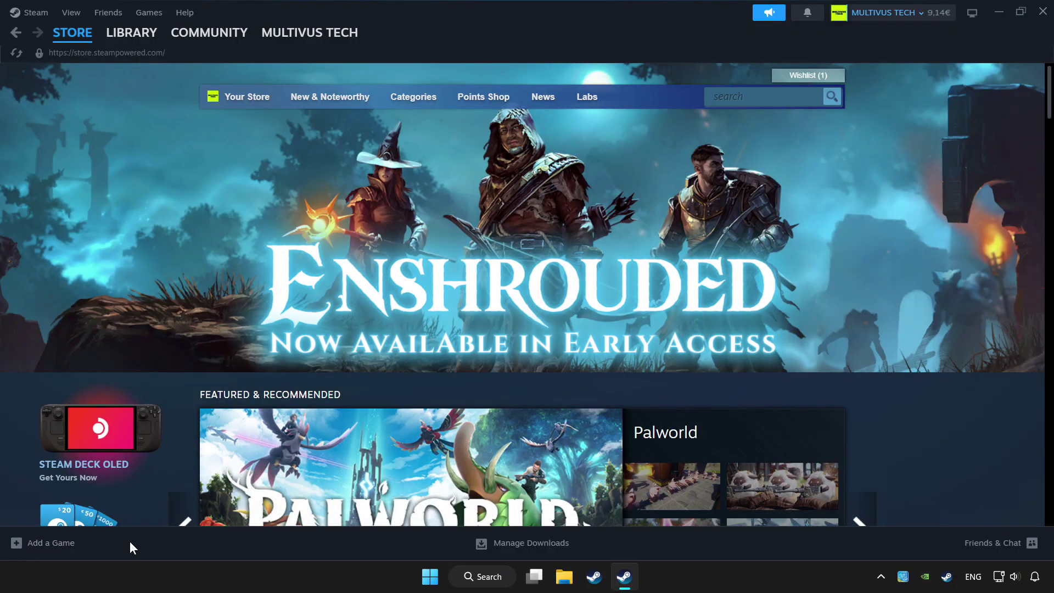
click(55, 542)
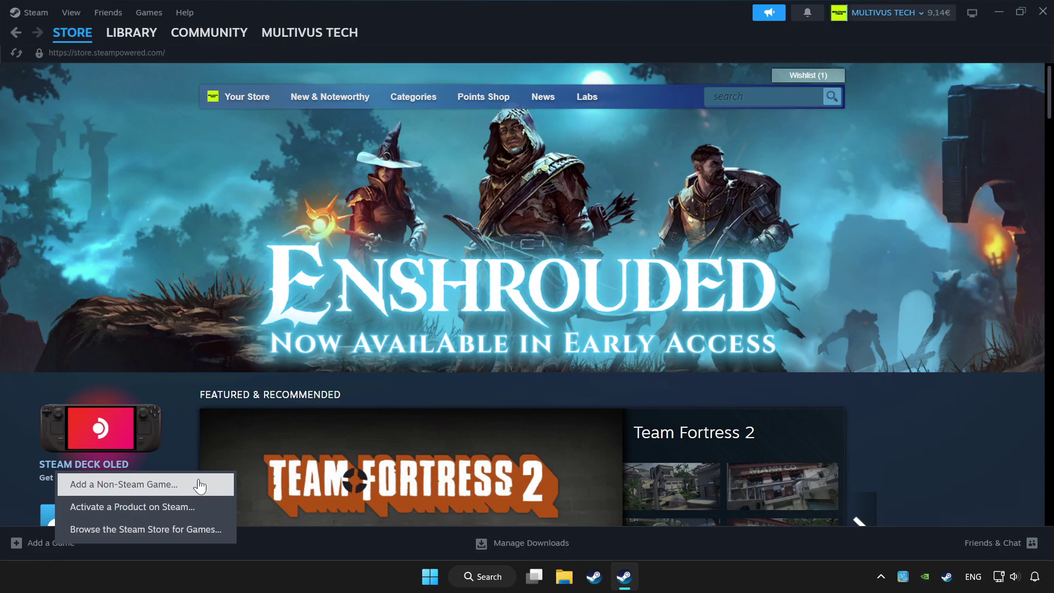
click(425, 15)
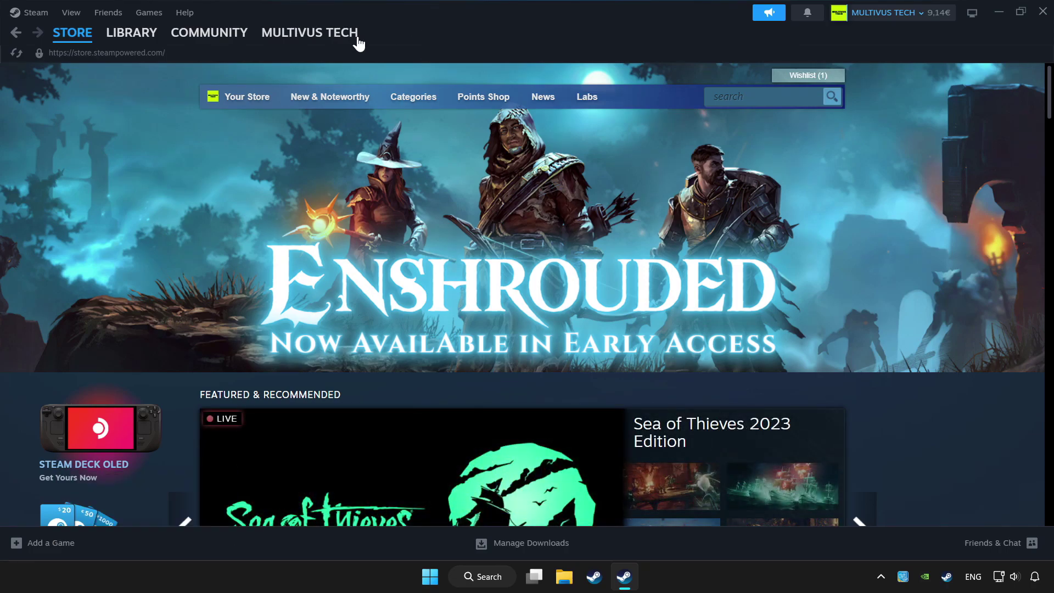
click(129, 37)
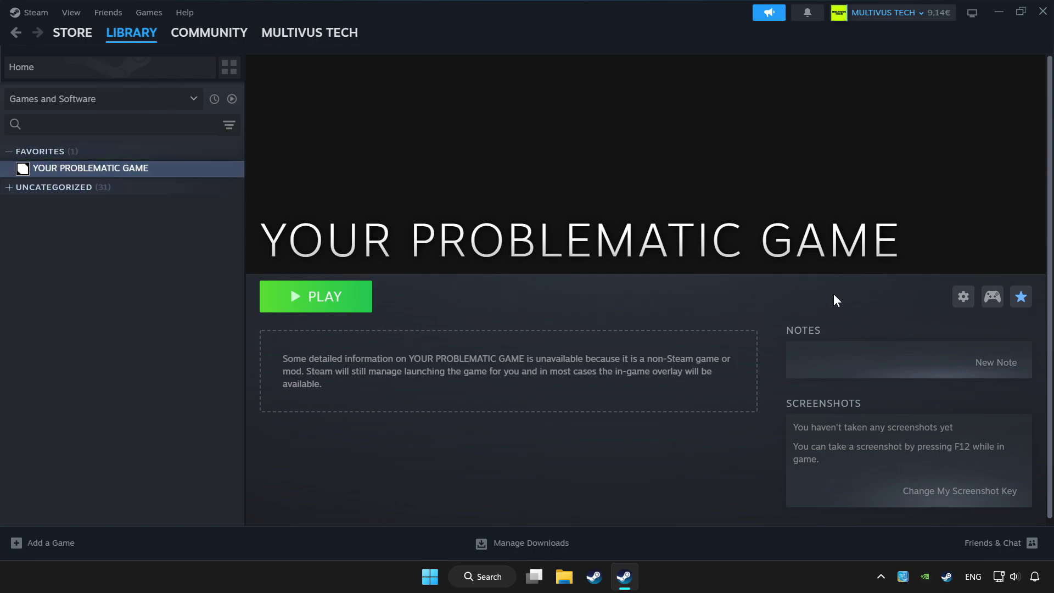
- Enable Steam Input in YOUR PROBLEMATIC GAME's controller settings
click(992, 298)
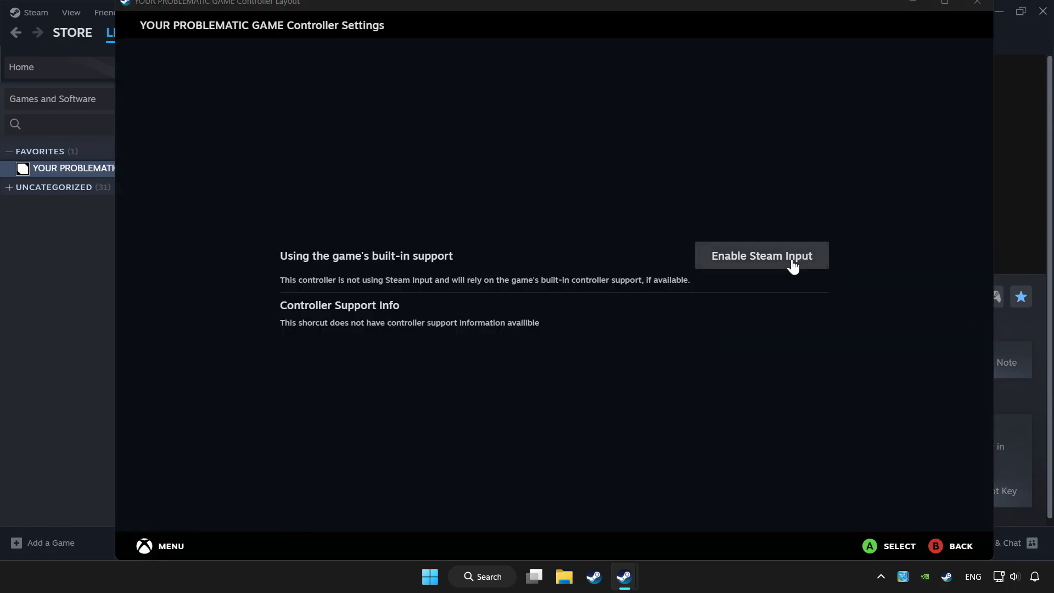
click(764, 263)
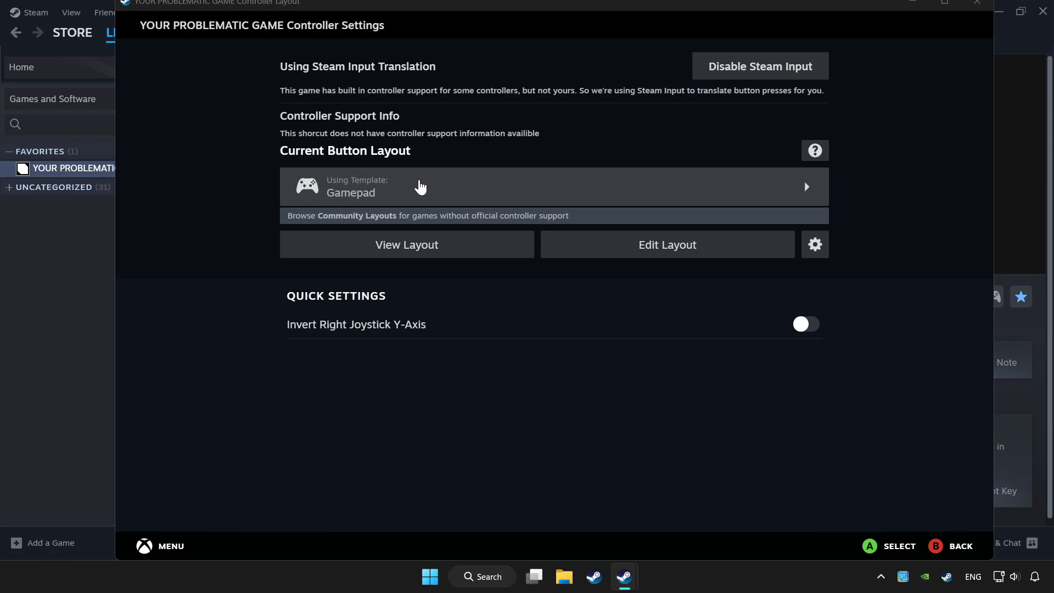
- Apply Valve's Gamepad template as the game's layout and close controller settings
click(505, 189)
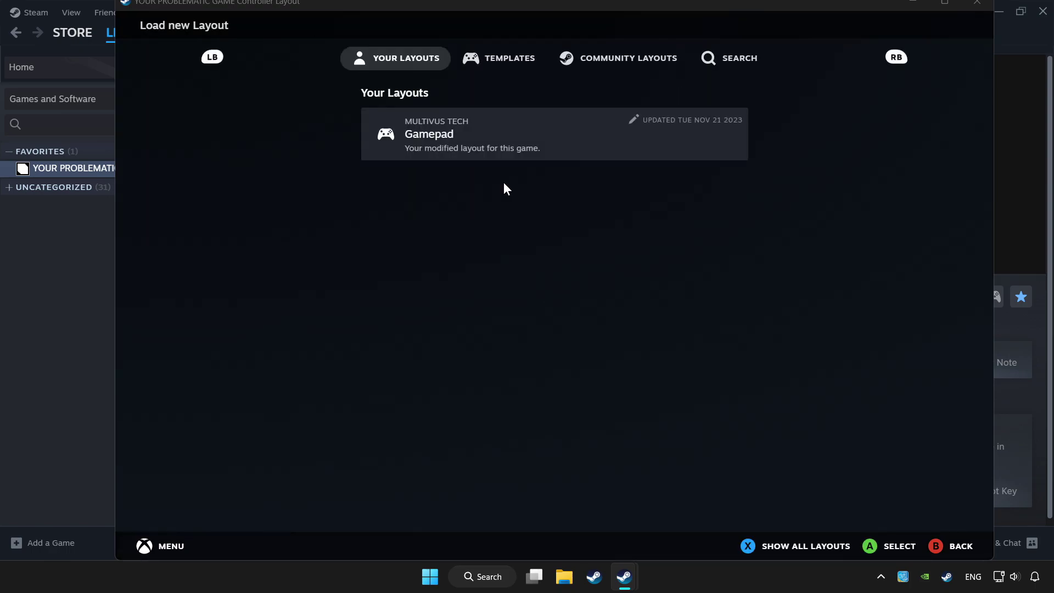
click(500, 62)
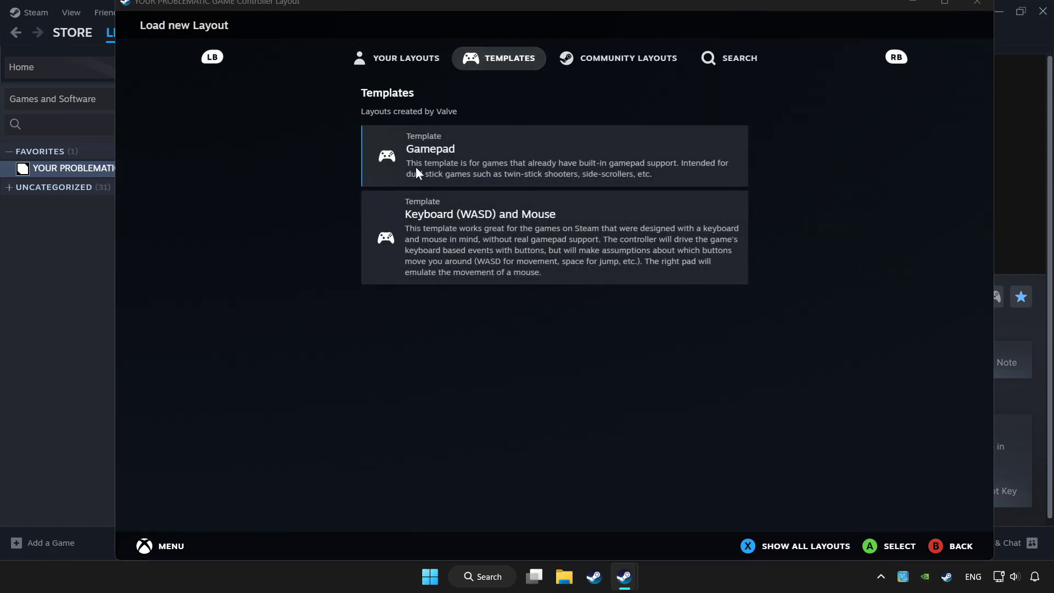
click(452, 154)
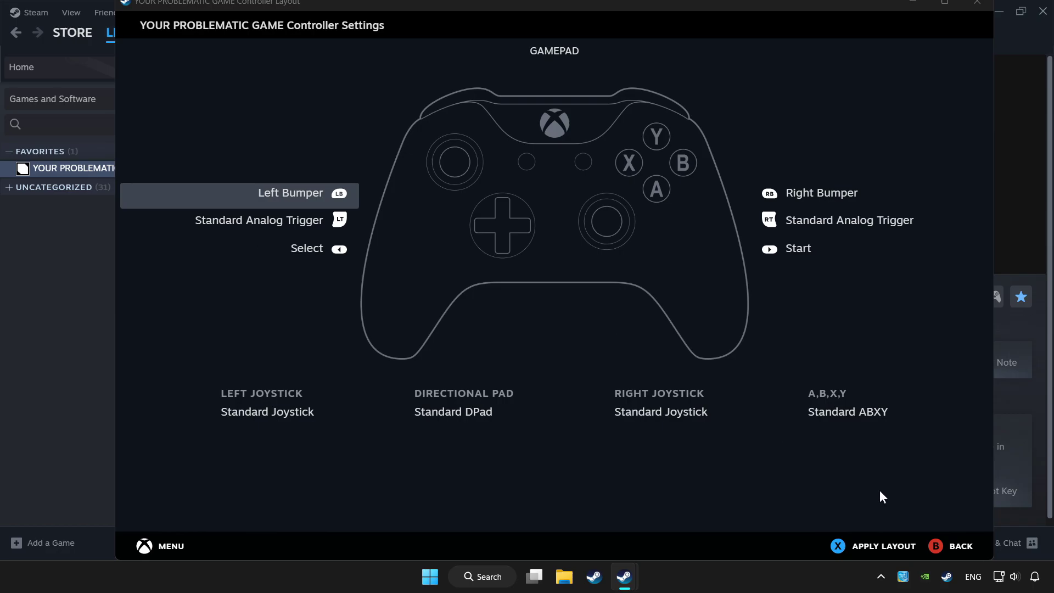
click(863, 553)
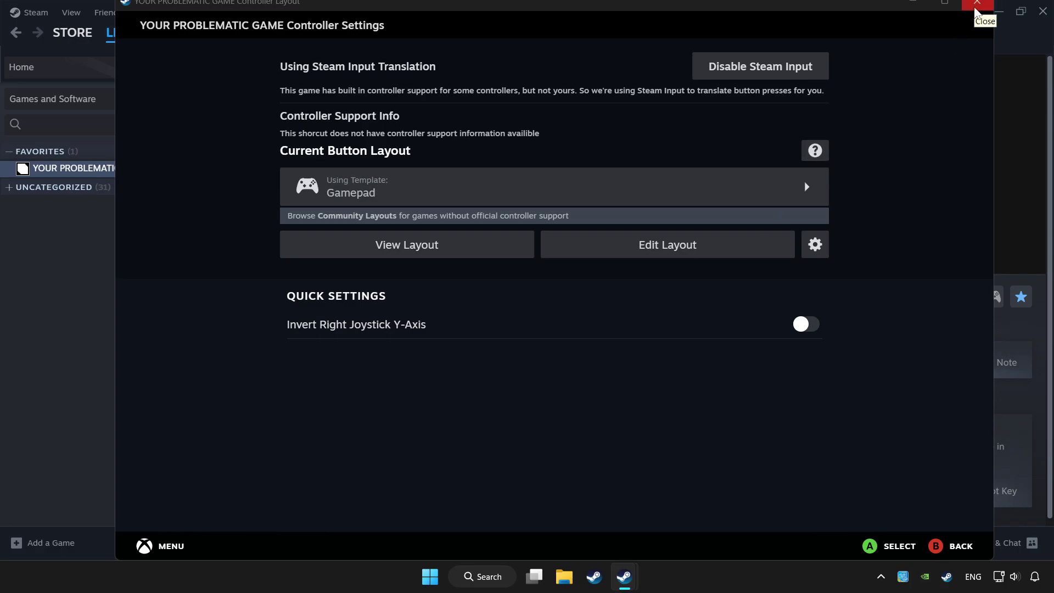
click(977, 7)
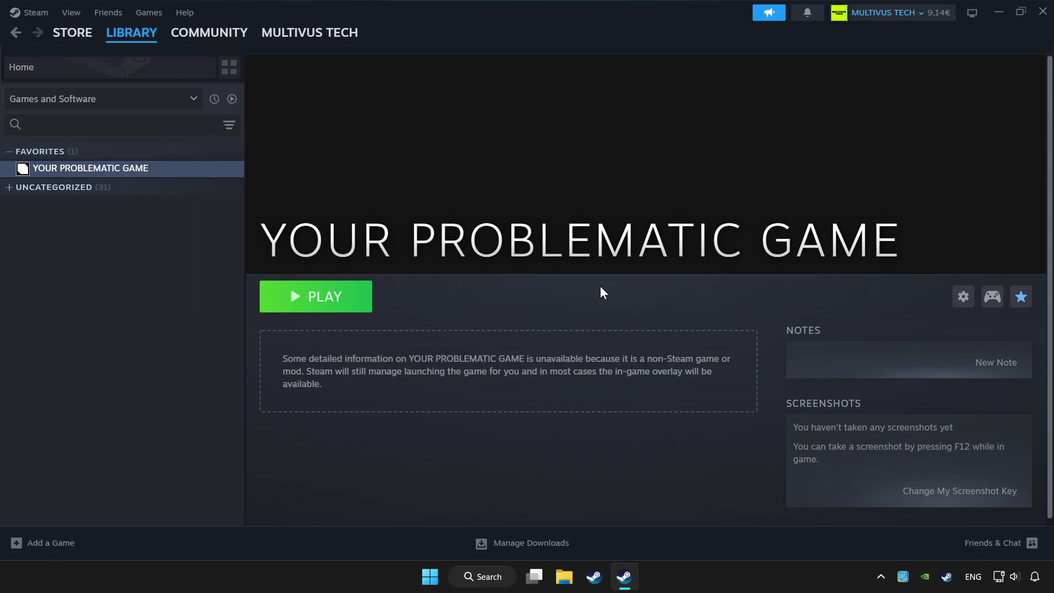